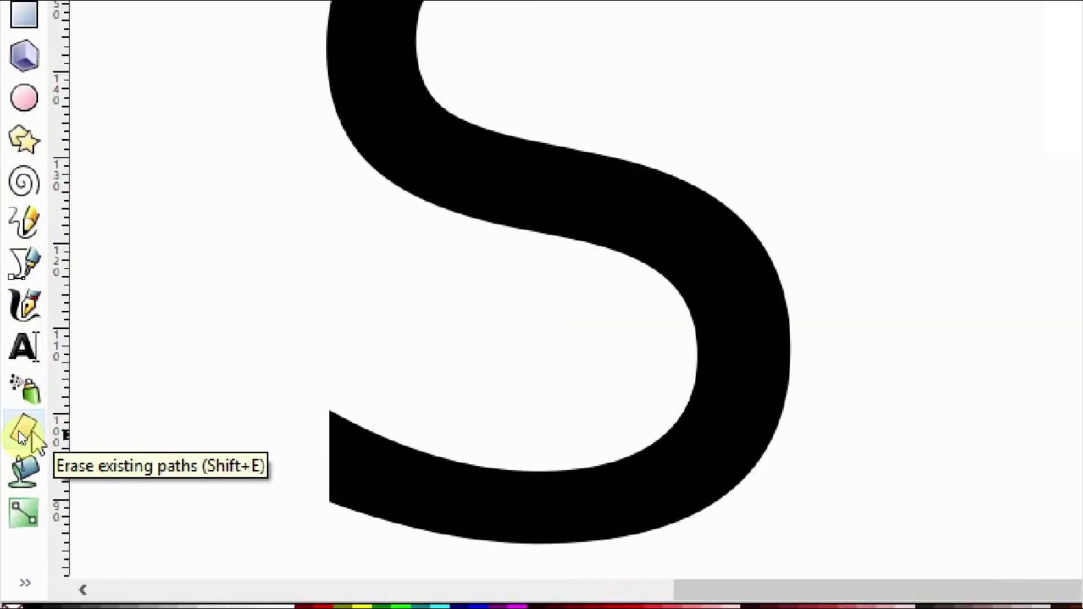
Activate the Eraser tool and set its width to 0.
left_click(29, 433)
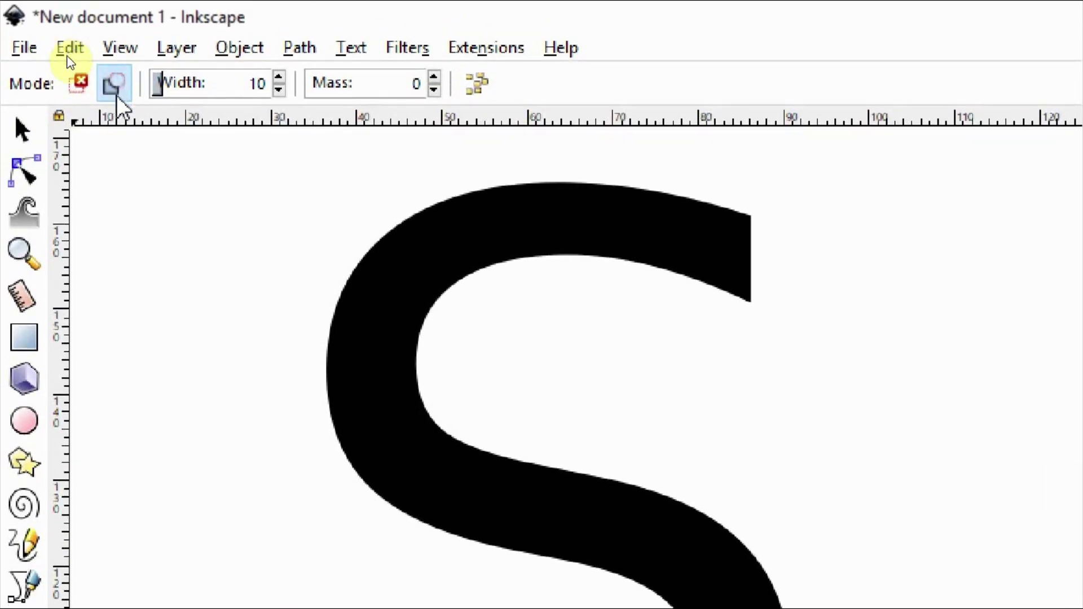
left_click(275, 90)
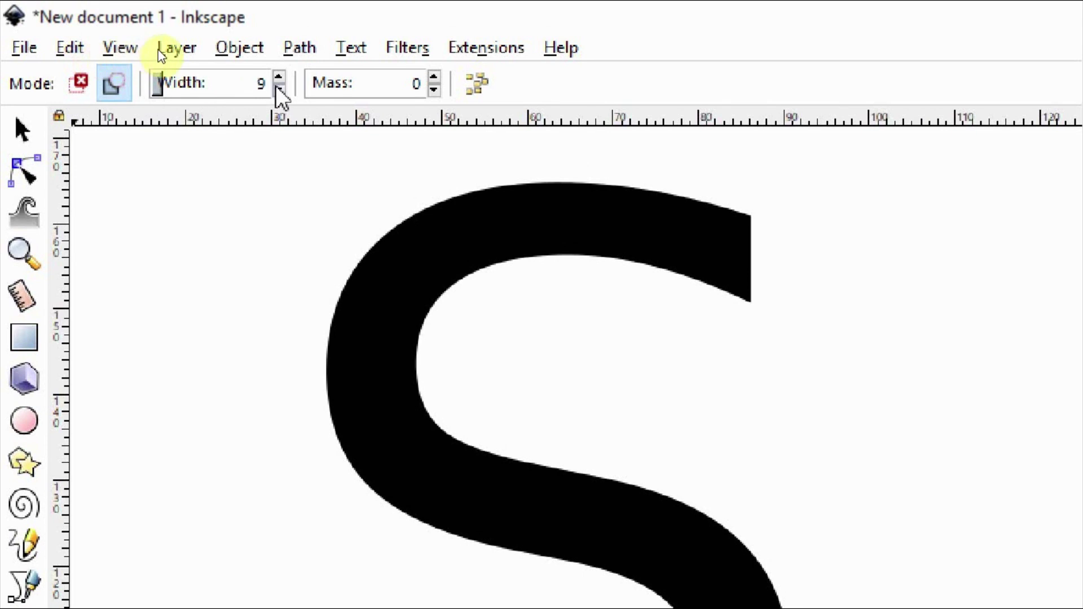
left_click(277, 90)
left_click(278, 89)
left_click(279, 90)
left_click(278, 90)
left_click(279, 90)
left_click(278, 90)
left_click(278, 89)
left_click(279, 90)
left_click(278, 90)
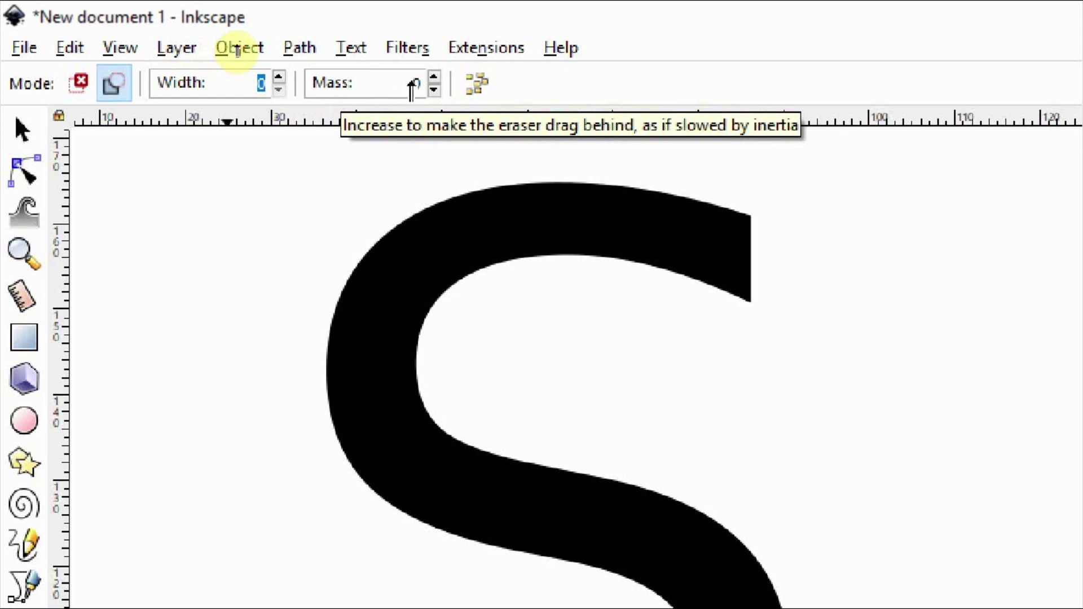
Set the eraser mass to 100 and cut the S into six pieces with five strokes across its body.
left_click(434, 77)
left_click(433, 77)
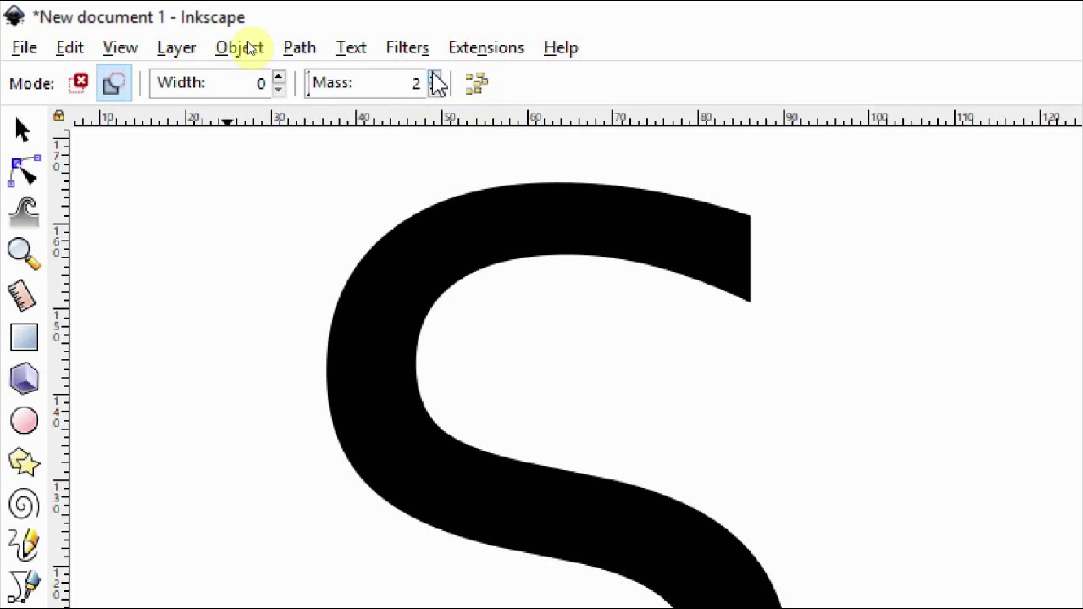
left_click_drag(434, 77, 435, 77)
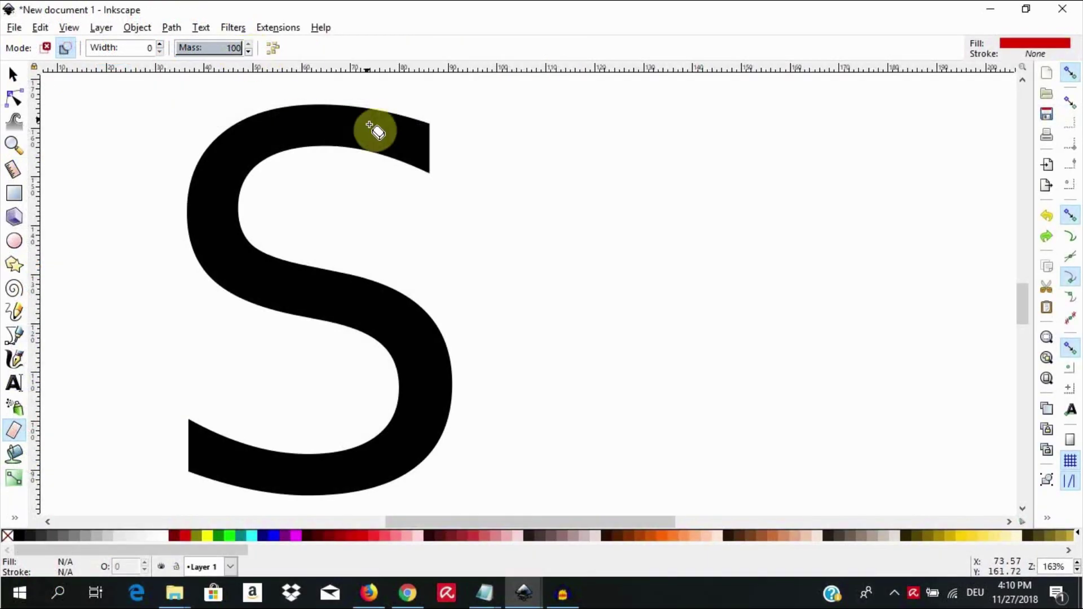
mouse_move(454, 215)
left_mouse_down()
mouse_move(395, 147)
mouse_move(310, 86)
mouse_move(261, 77)
mouse_move(93, 93)
mouse_move(7, 115)
mouse_move(7, 184)
mouse_move(81, 273)
mouse_move(390, 232)
mouse_move(513, 319)
mouse_move(383, 401)
mouse_move(348, 467)
mouse_move(387, 525)
mouse_move(300, 565)
mouse_move(101, 556)
mouse_move(100, 472)
mouse_move(210, 465)
mouse_move(293, 373)
mouse_move(287, 286)
mouse_move(219, 309)
left_mouse_up()
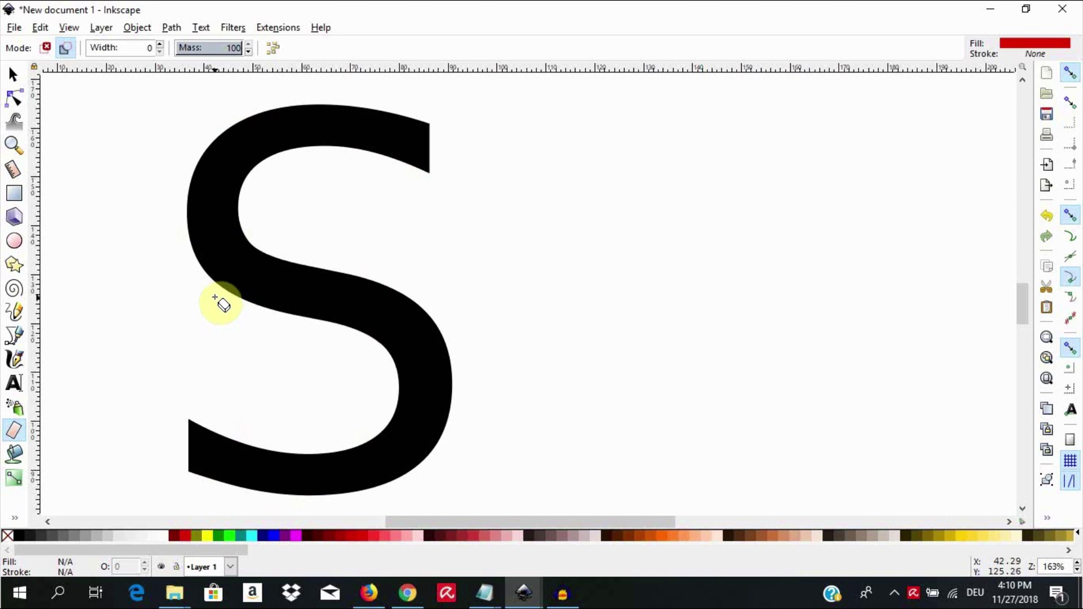
Inspect the cuts through the S in Outline display mode, and return to Normal display mode.
left_click(68, 30)
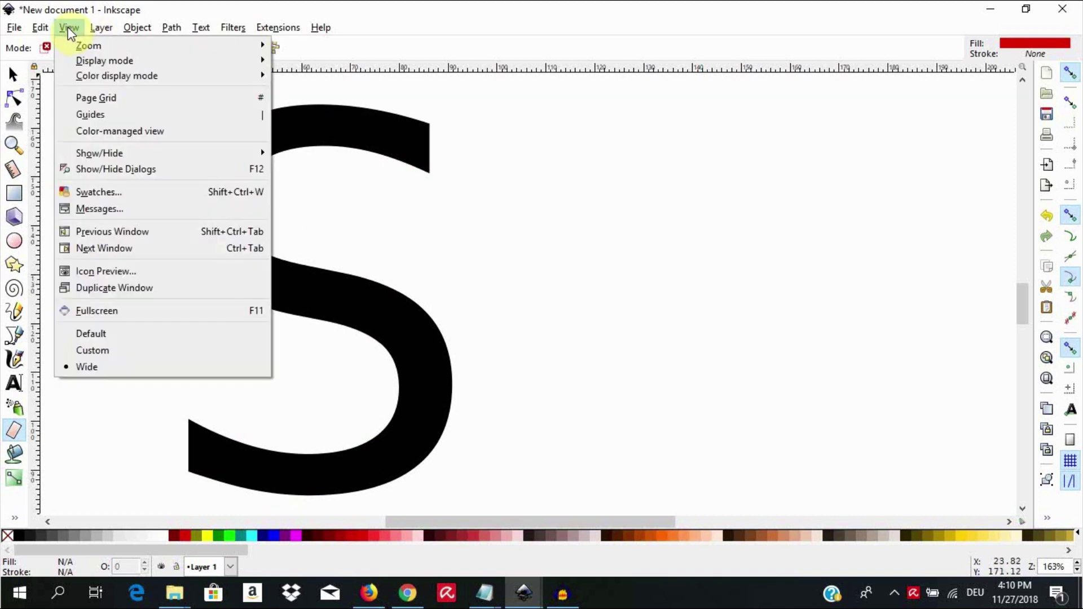
mouse_move(89, 65)
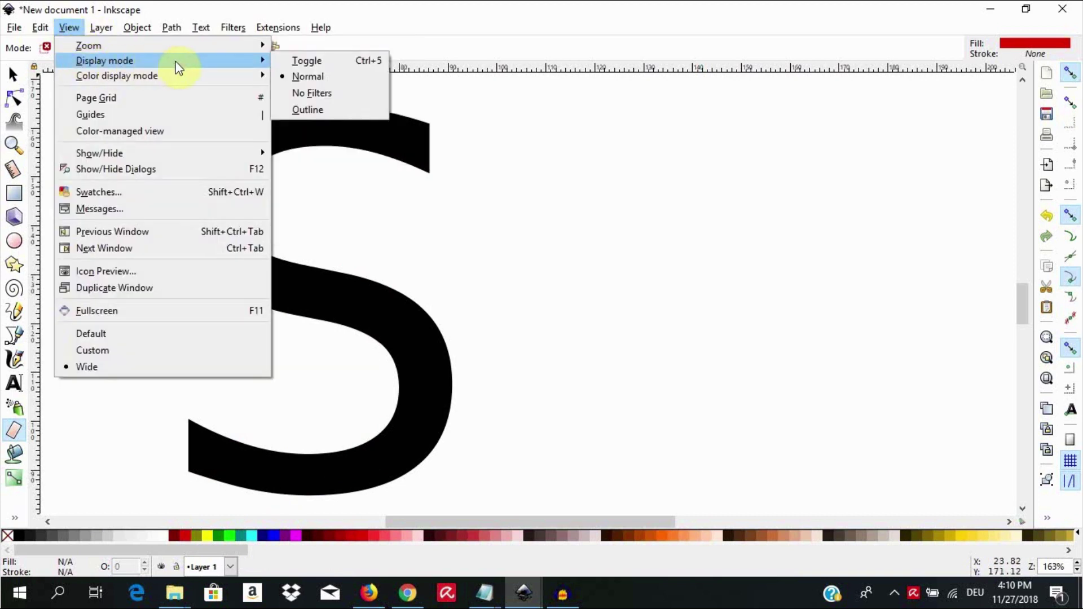
left_click(334, 108)
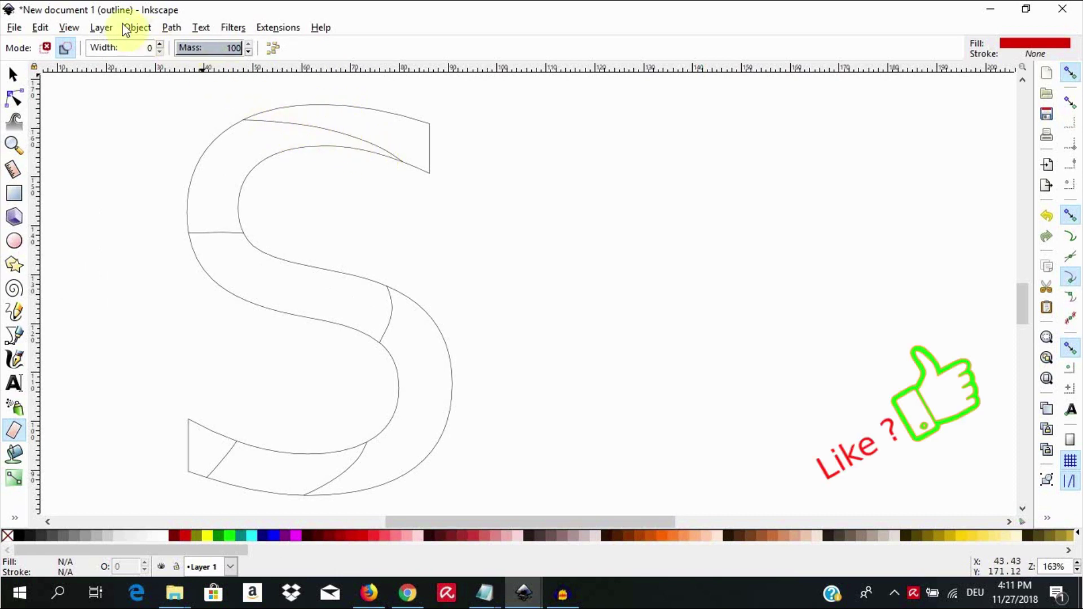
left_click(78, 28)
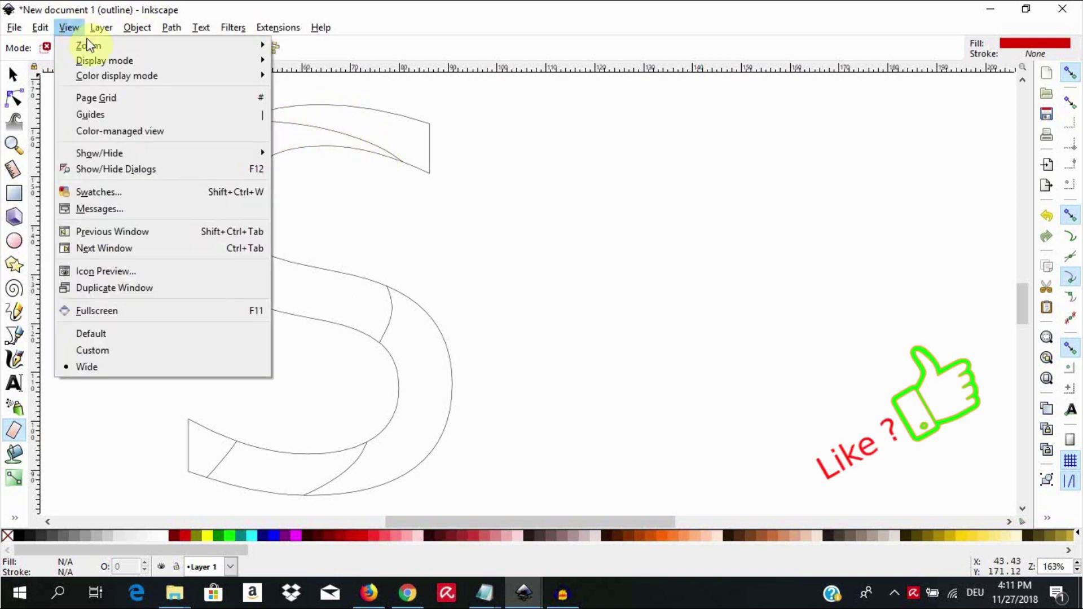
mouse_move(117, 62)
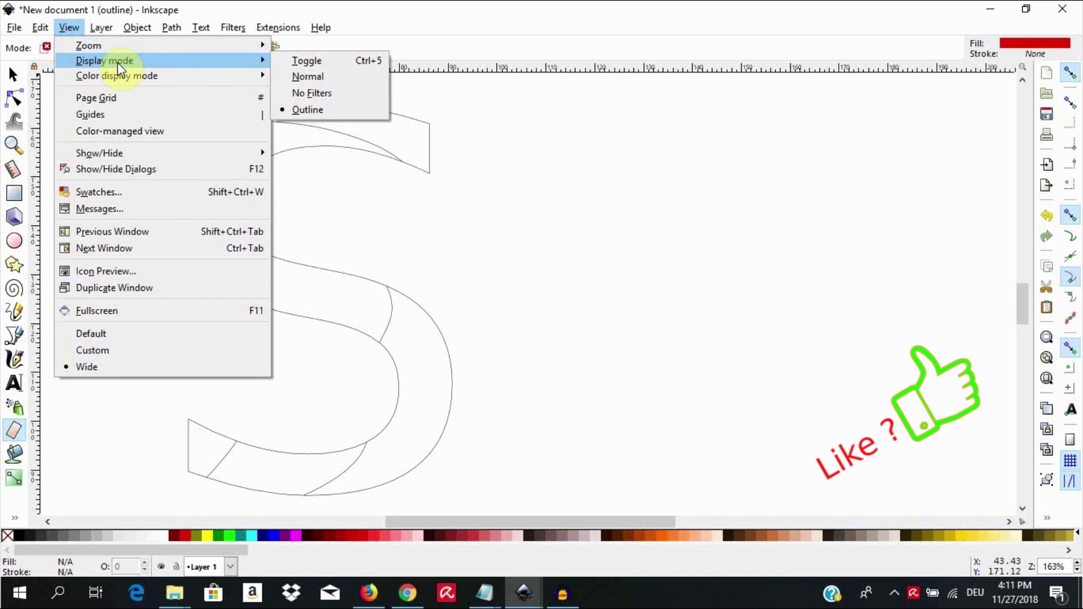
left_click(314, 84)
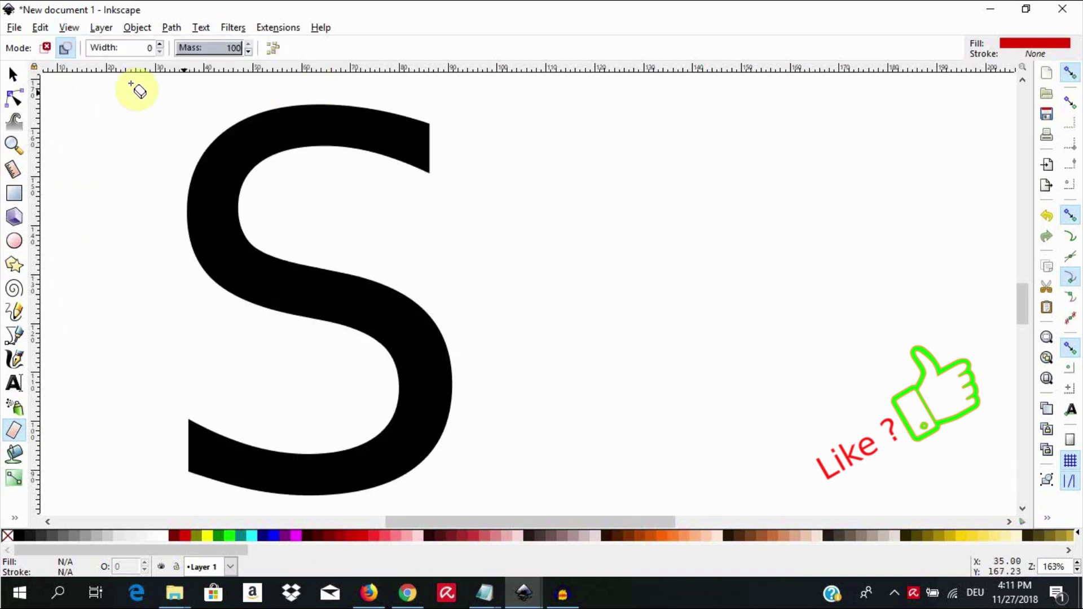
Move the whole S very slightly to the left with the Selection tool and deselect it.
left_click(14, 74)
left_click(227, 151)
mouse_move(226, 148)
left_mouse_down()
mouse_move(225, 131)
mouse_move(225, 149)
left_mouse_up()
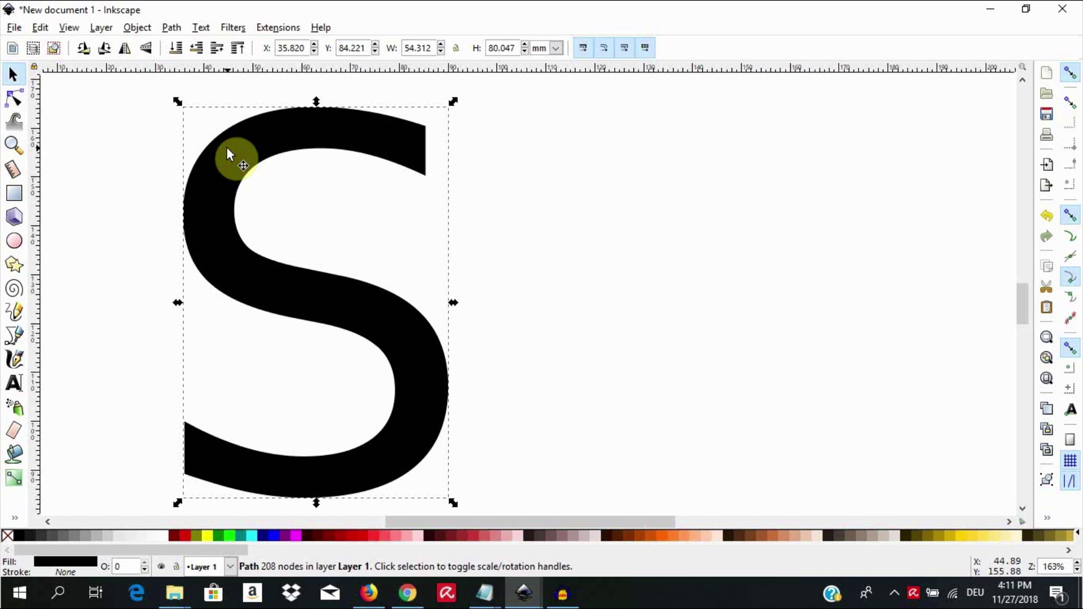
left_click(513, 235)
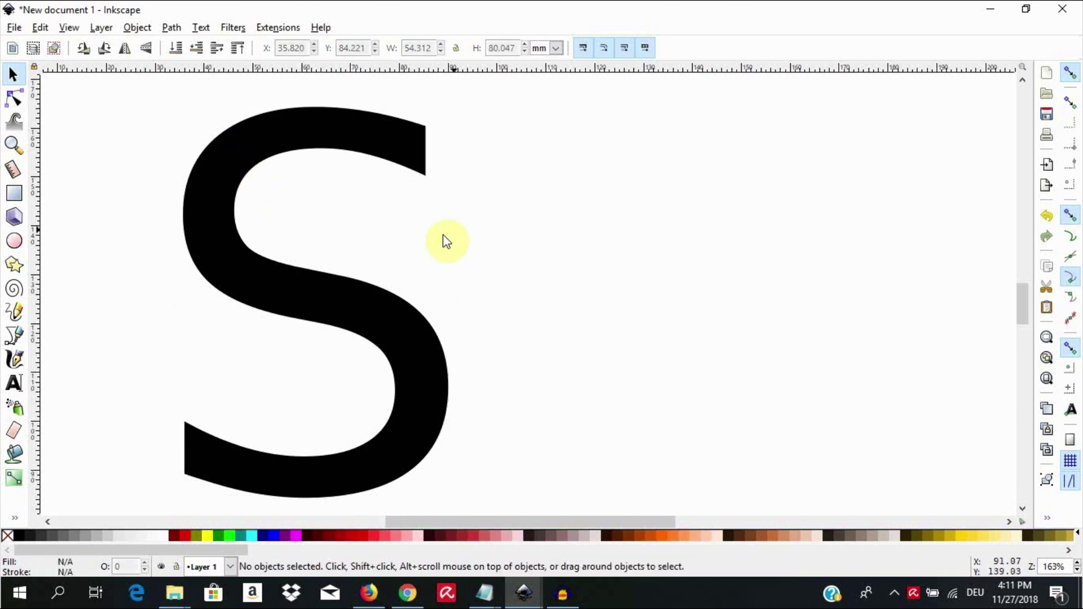
Break the cut S apart into separate paths.
left_click(330, 288)
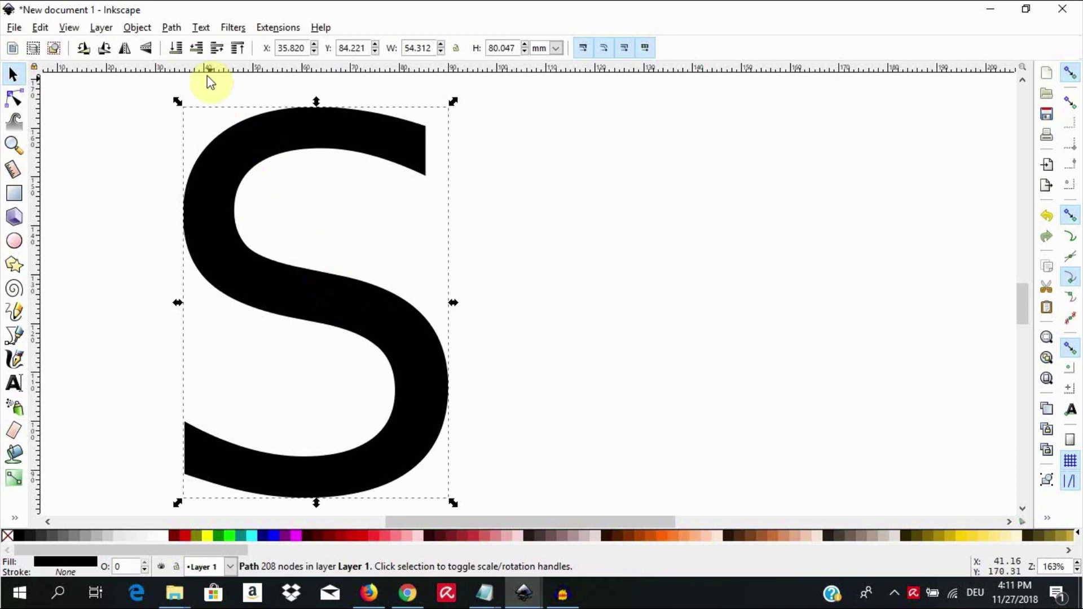
left_click(172, 27)
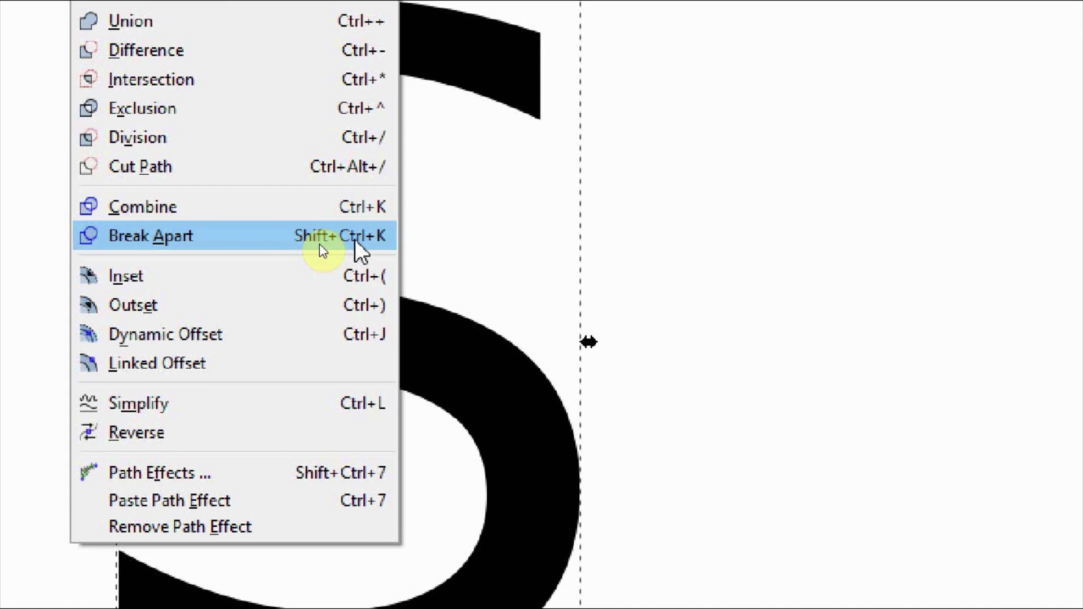
left_click(319, 244)
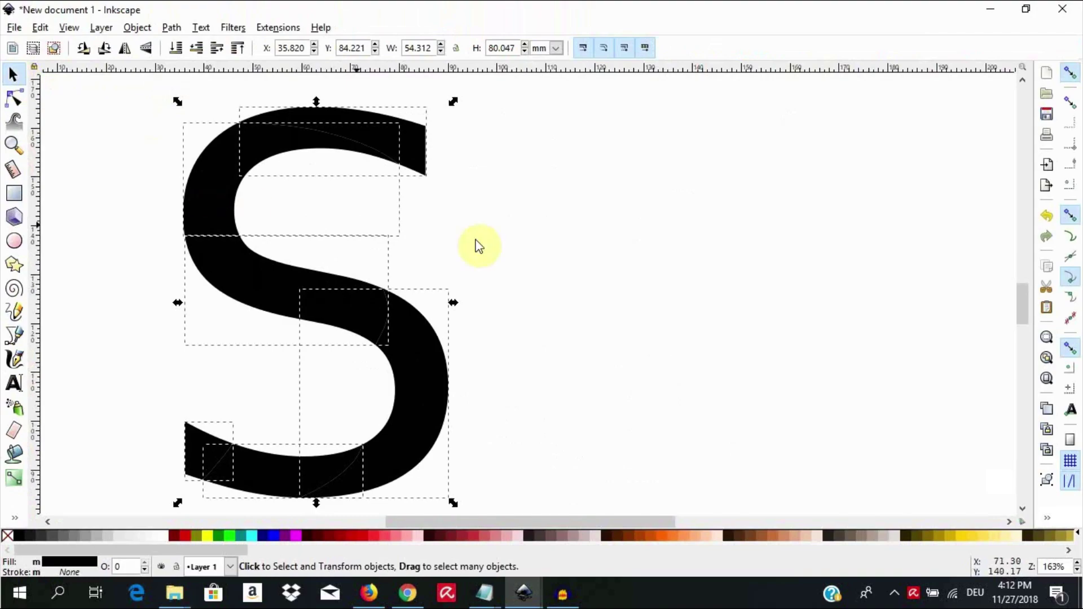
Try moving the S's upper end piece and its lower curved piece away from the letter, undoing each move.
left_click(533, 249)
left_click(374, 137)
left_click(288, 176)
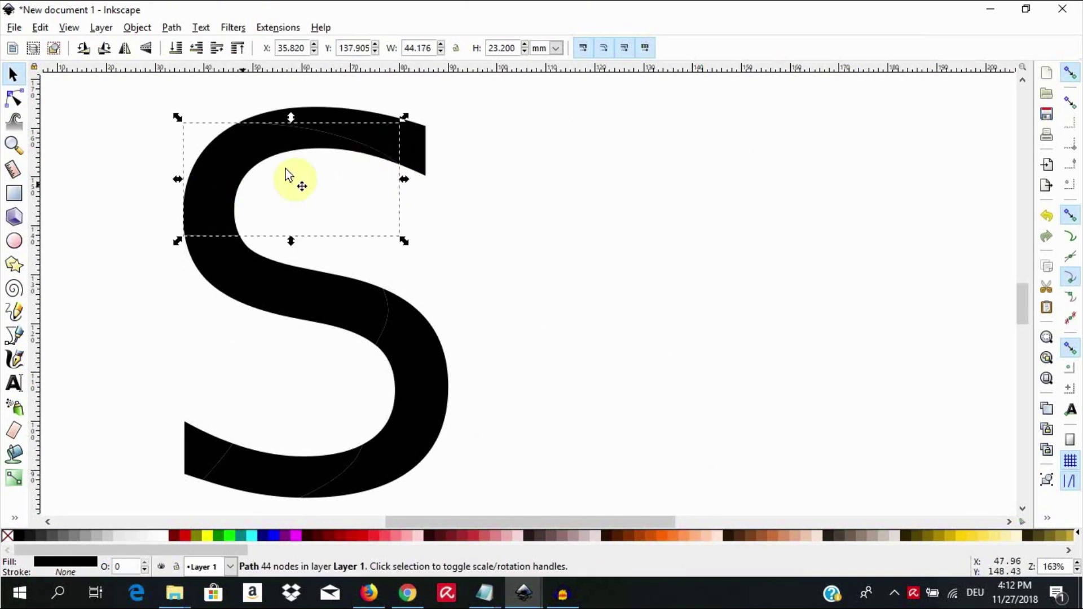
left_click(418, 133)
left_click_drag(418, 133, 433, 131)
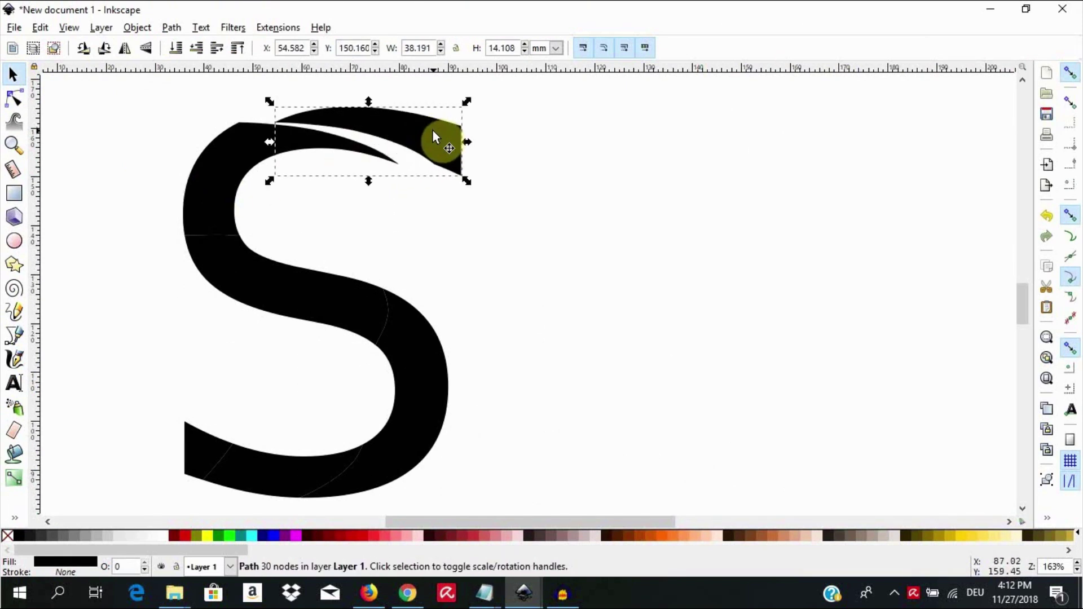
key("ctrl+z")
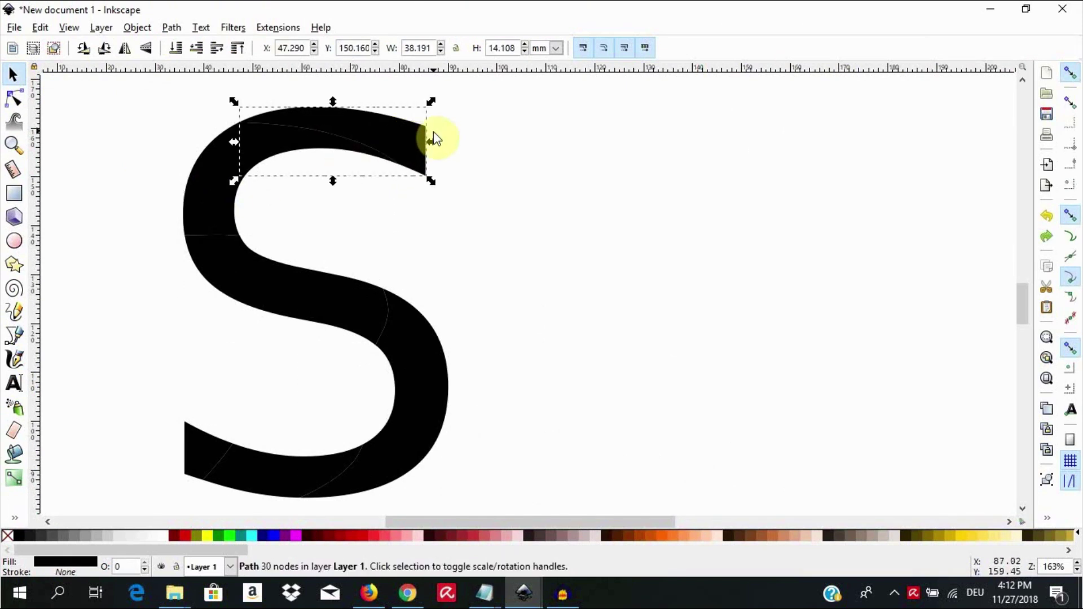
left_click_drag(318, 468, 238, 497)
key("ctrl+z")
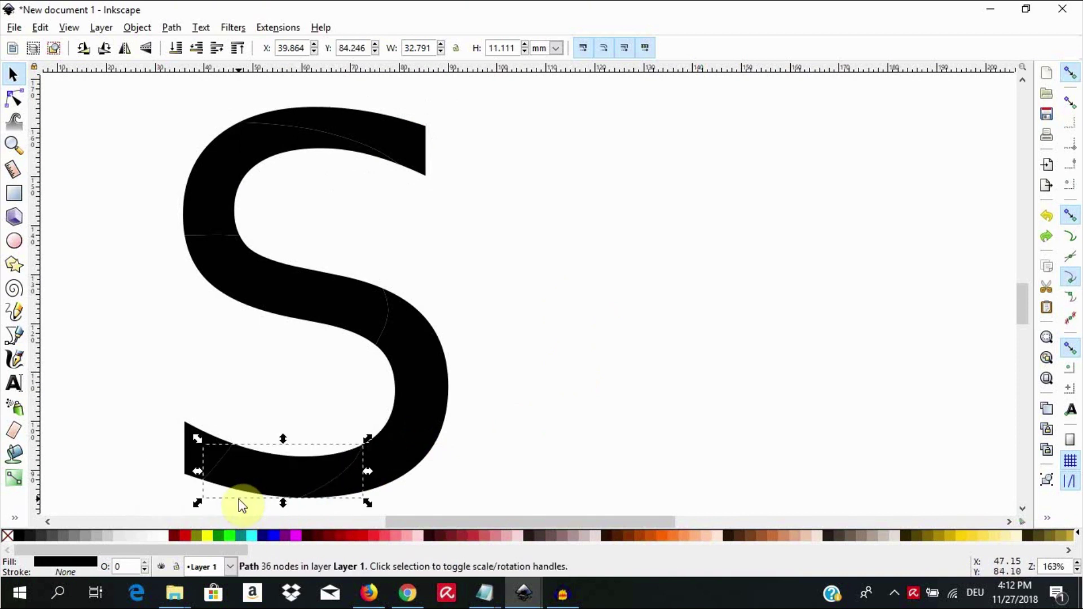
left_click(522, 423)
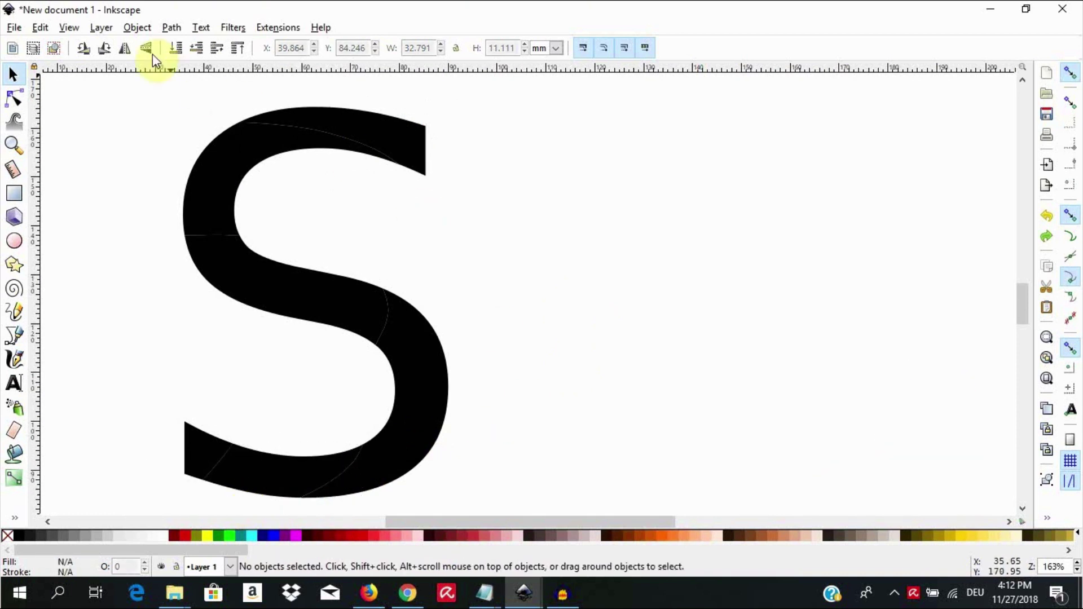
Open the Fill and Stroke settings and give the S's upper end piece a flat bright green fill.
left_click(137, 27)
left_click(175, 84)
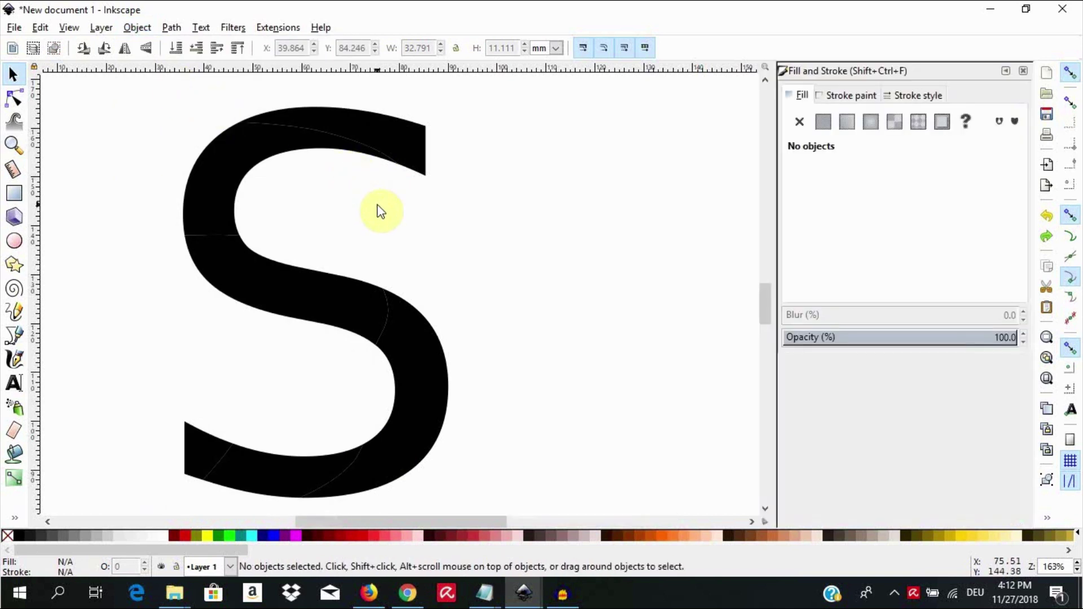
left_click(377, 141)
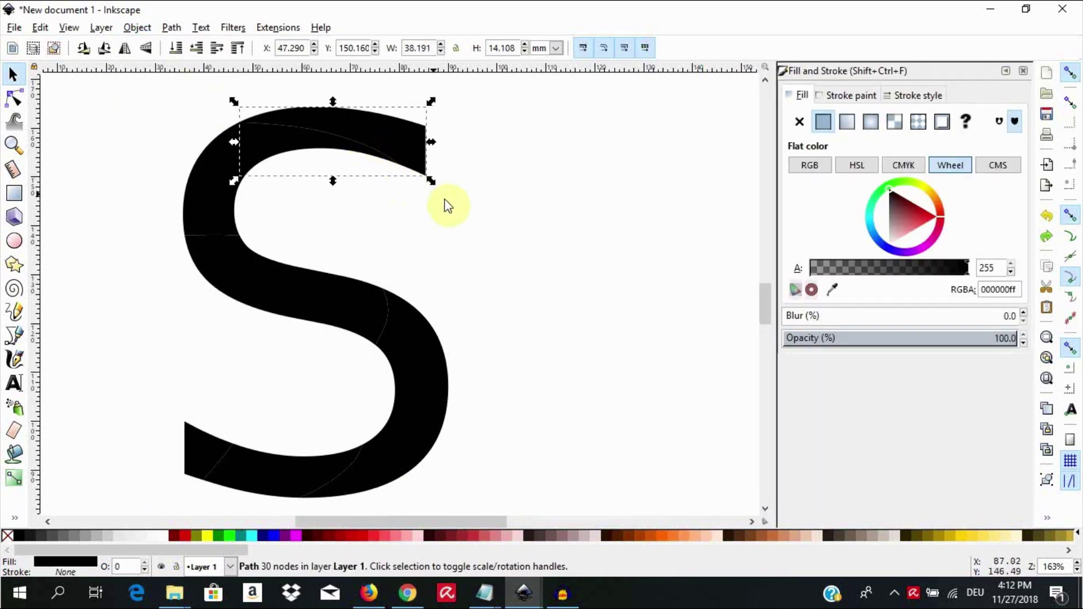
left_click(845, 100)
left_click(825, 120)
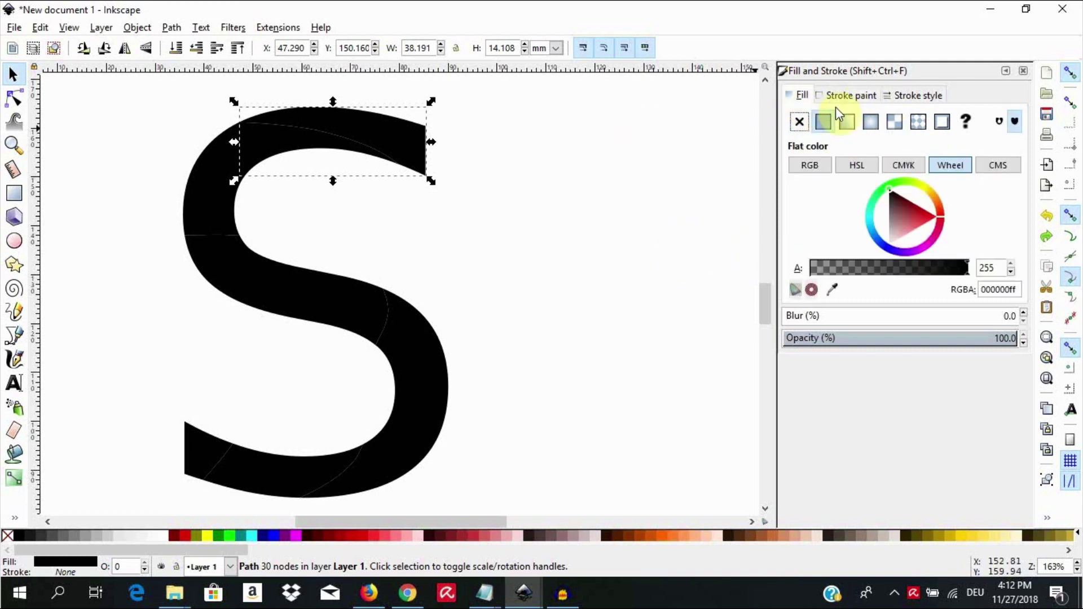
left_click(888, 185)
left_click(892, 194)
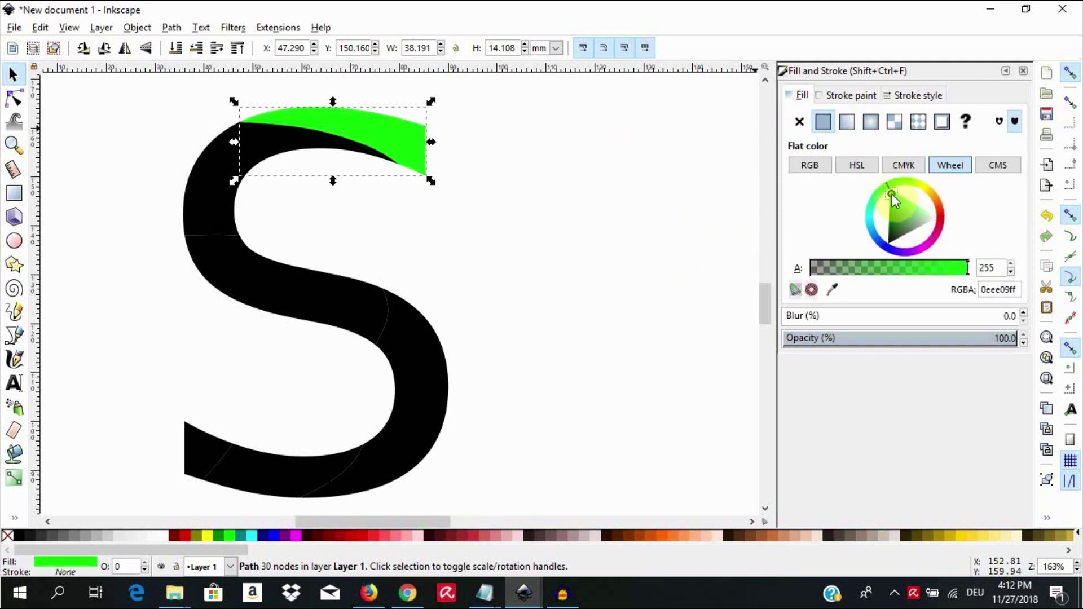
Fill the upper curved piece of the S with yellow and the middle diagonal piece with red.
left_click(257, 152)
left_click(924, 190)
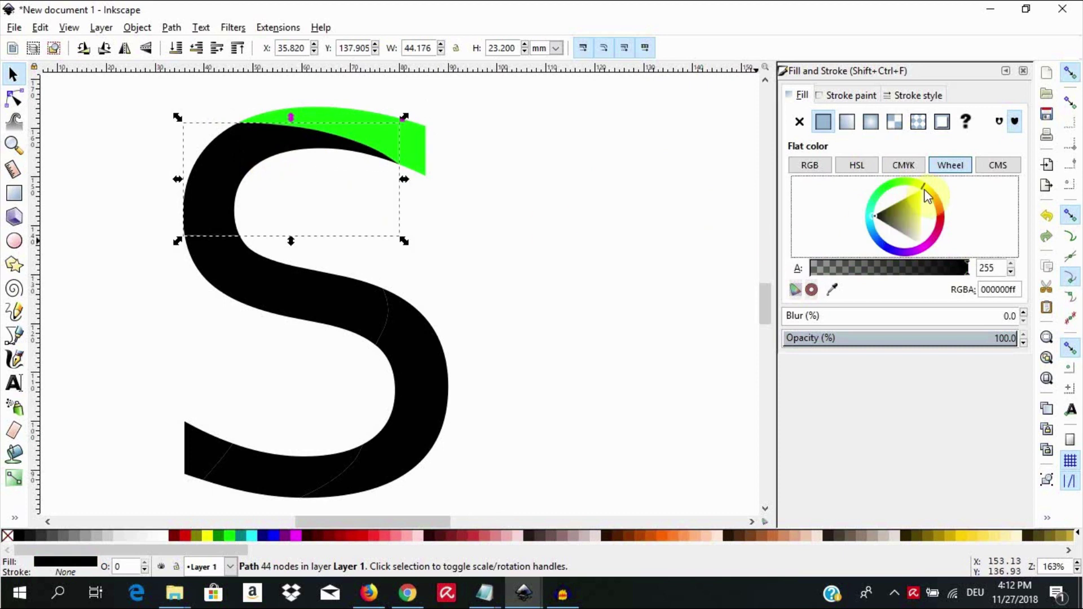
left_click(921, 204)
left_click(314, 307)
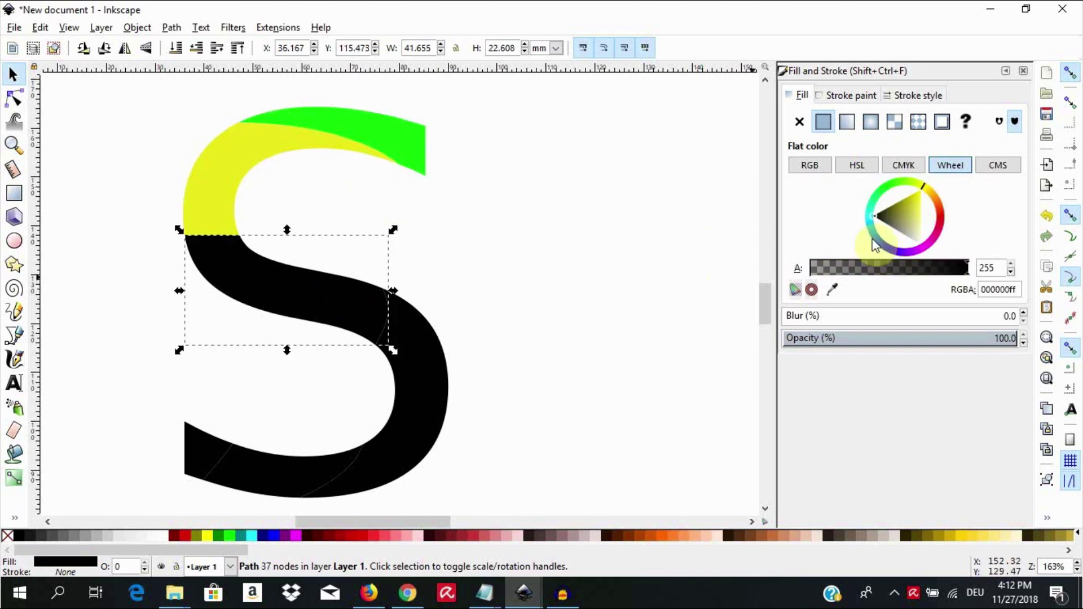
left_click(940, 219)
left_click(926, 210)
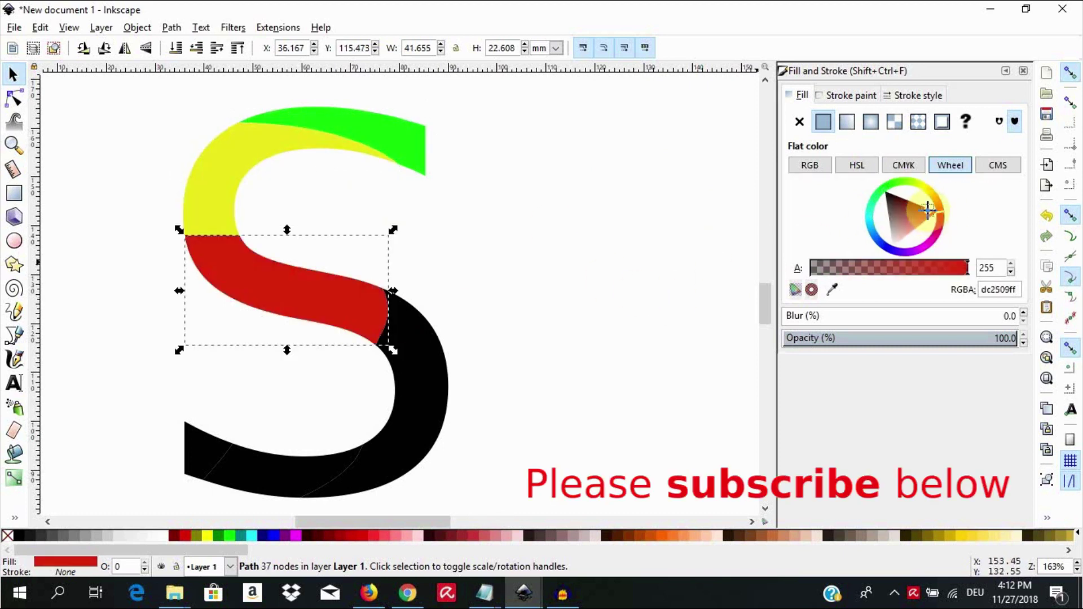
Fill the large lower-right curve of the S with purple and the adjoining bottom piece with blue.
left_click(422, 389)
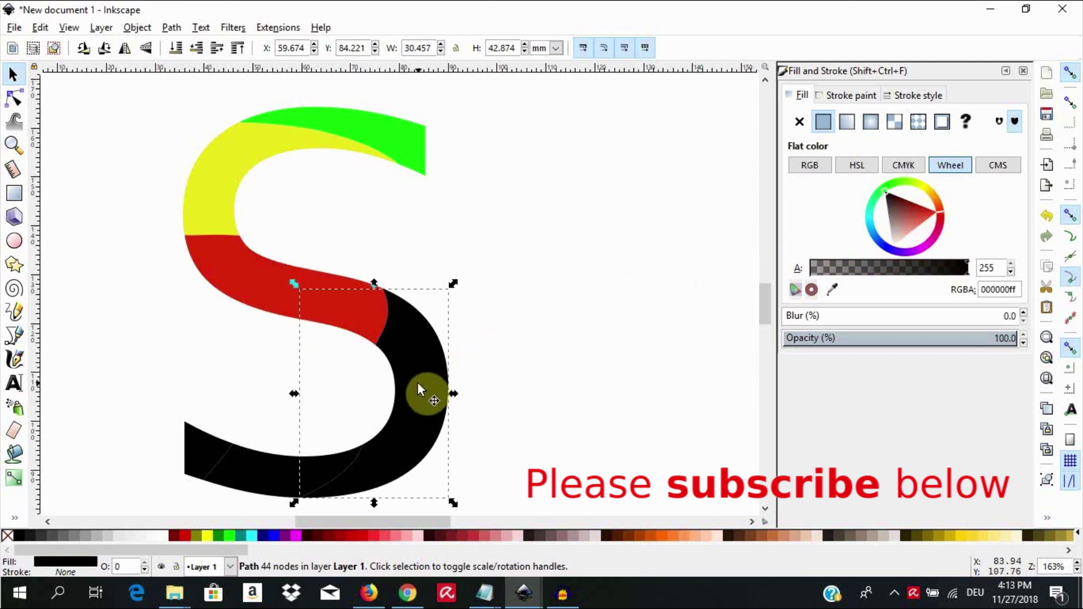
left_click(900, 251)
left_click(907, 236)
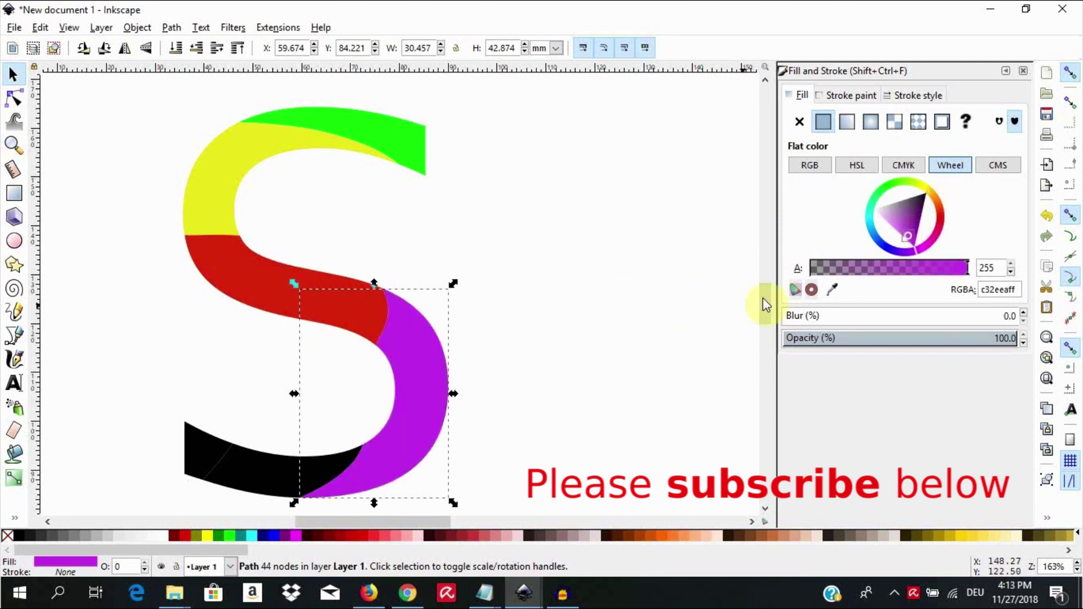
left_click(232, 470)
left_click(901, 236)
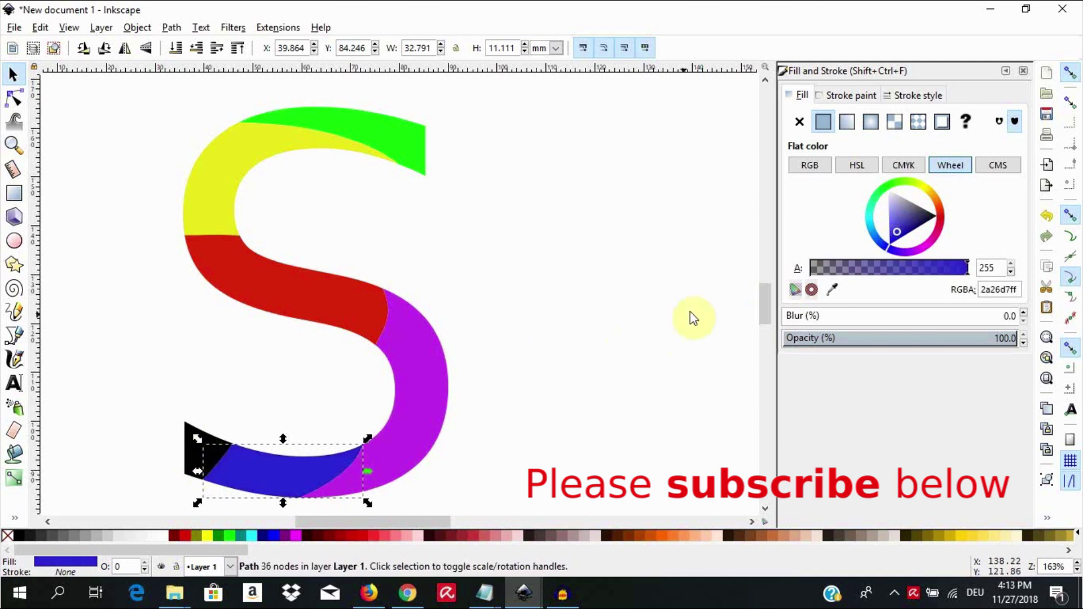
Fill the small lower end piece of the S with cyan and deselect it.
left_click(218, 433)
left_click(199, 440)
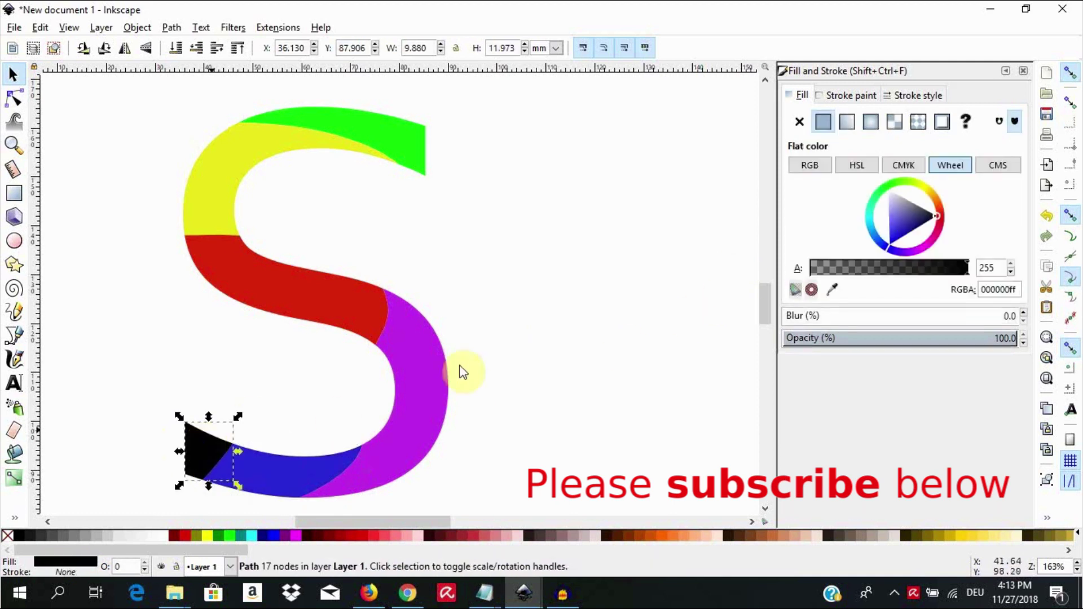
left_click(867, 224)
left_click(875, 218)
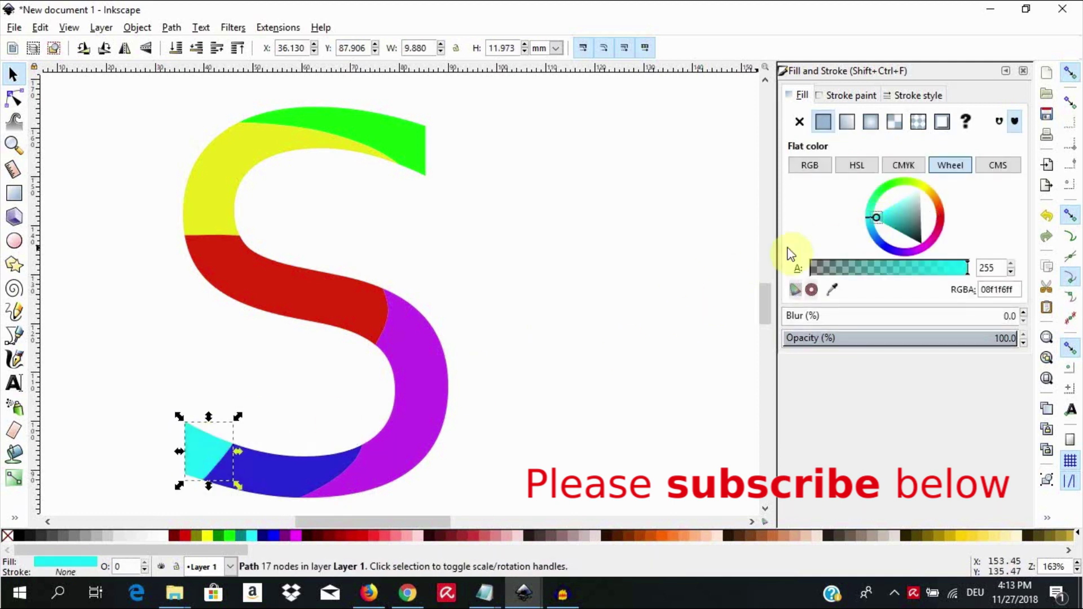
left_click(542, 317)
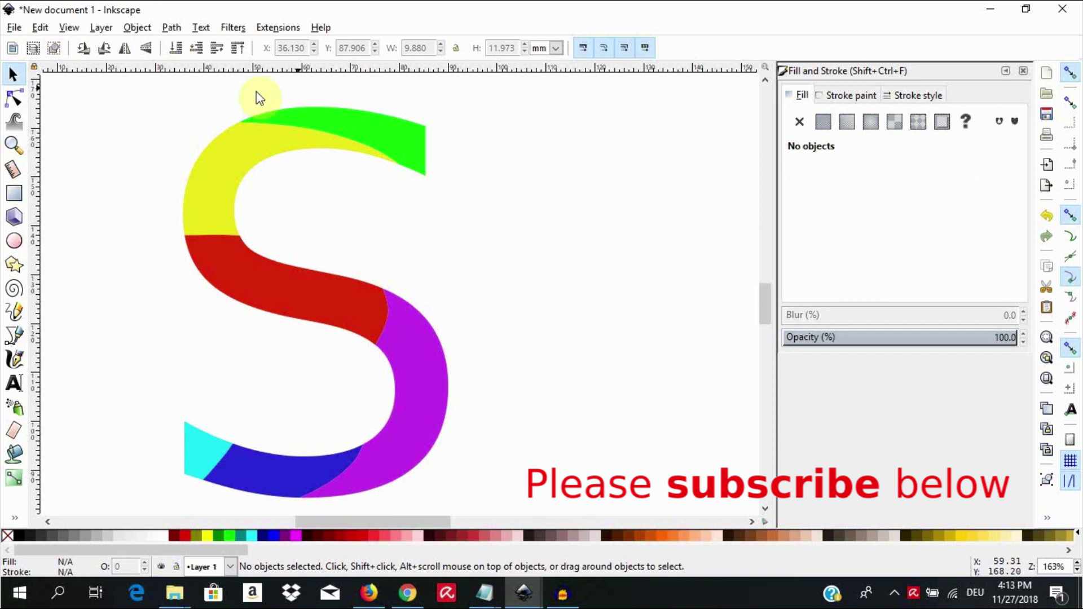
left_click(265, 283)
left_click(419, 392)
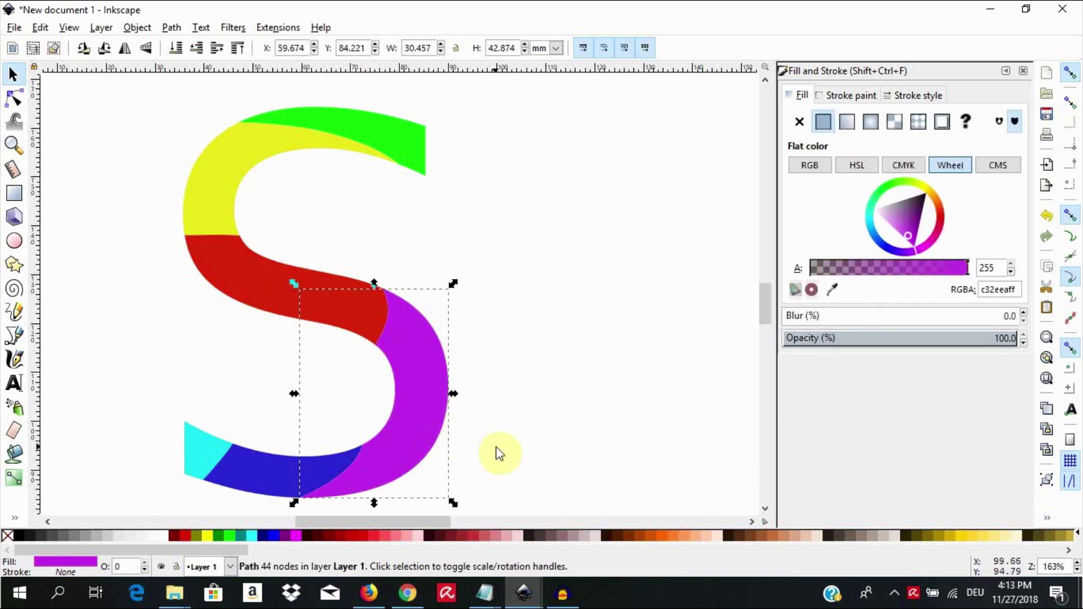
left_click(495, 445)
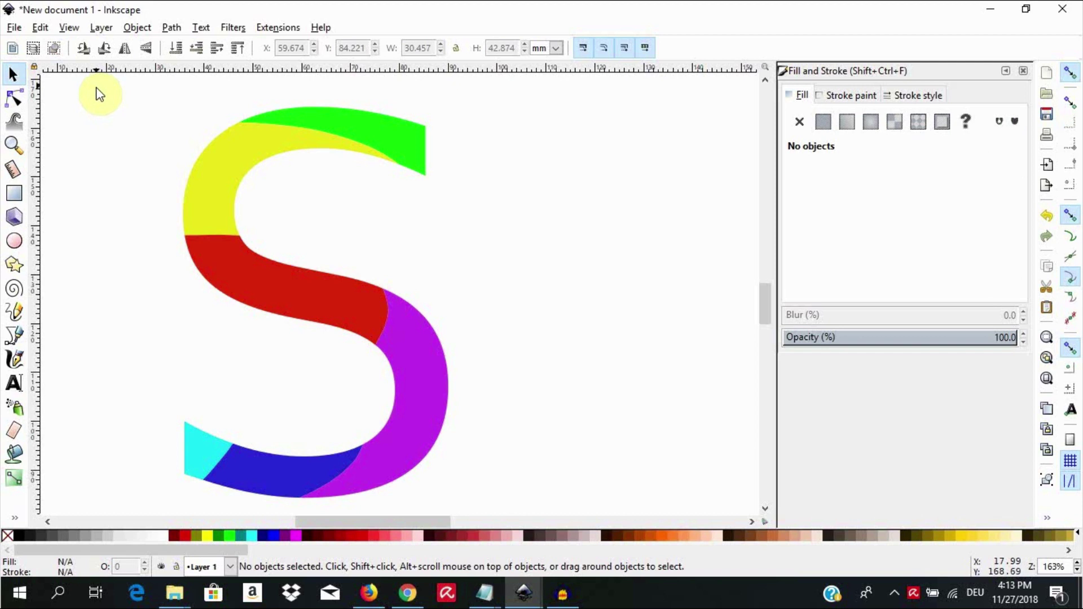
Group all the coloured pieces of the S into one object, deselect it and close the Fill and Stroke settings.
mouse_move(96, 81)
left_mouse_down()
mouse_move(133, 137)
mouse_move(318, 293)
mouse_move(440, 452)
mouse_move(507, 518)
left_mouse_up()
left_click(139, 29)
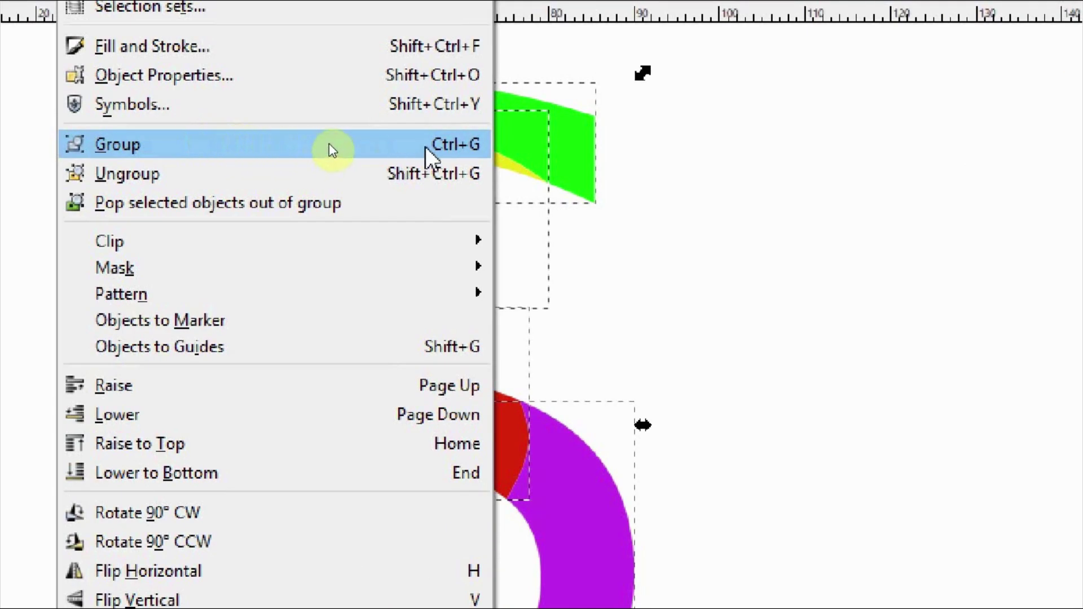
left_click(425, 146)
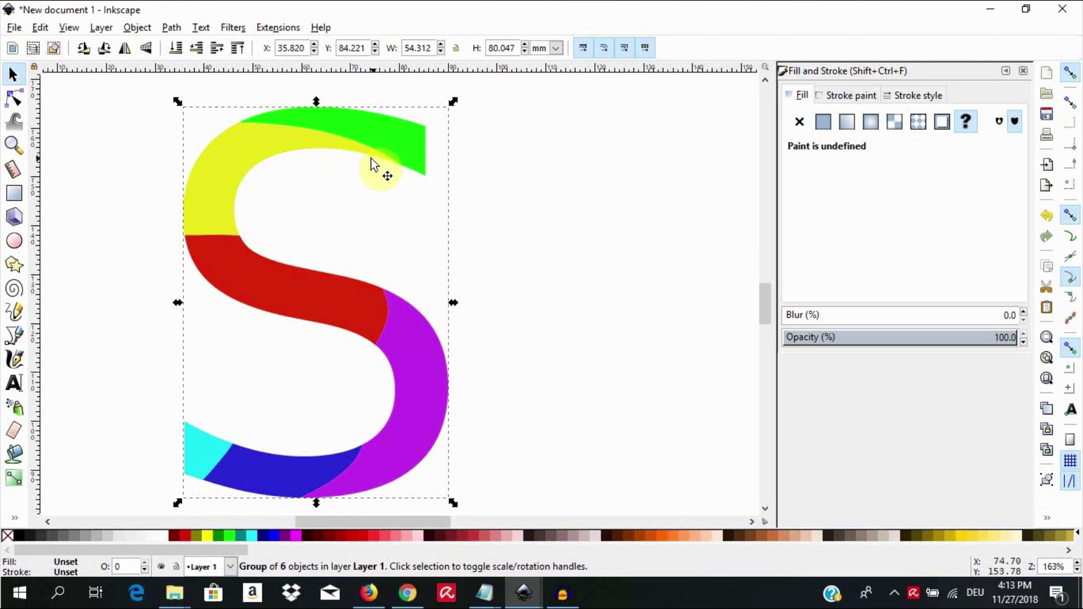
left_click(538, 193)
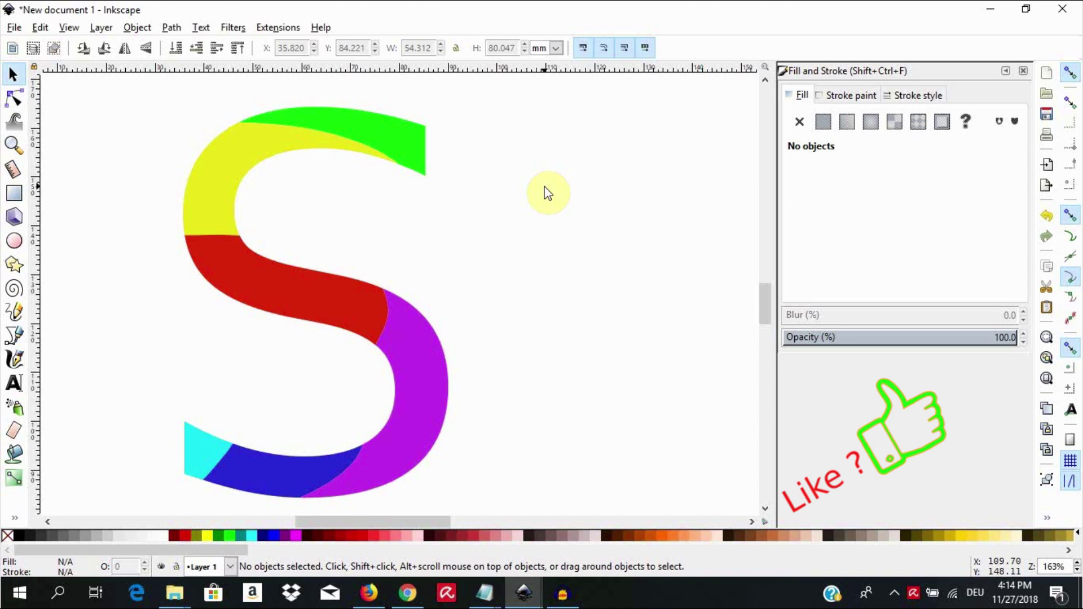
left_click(1024, 71)
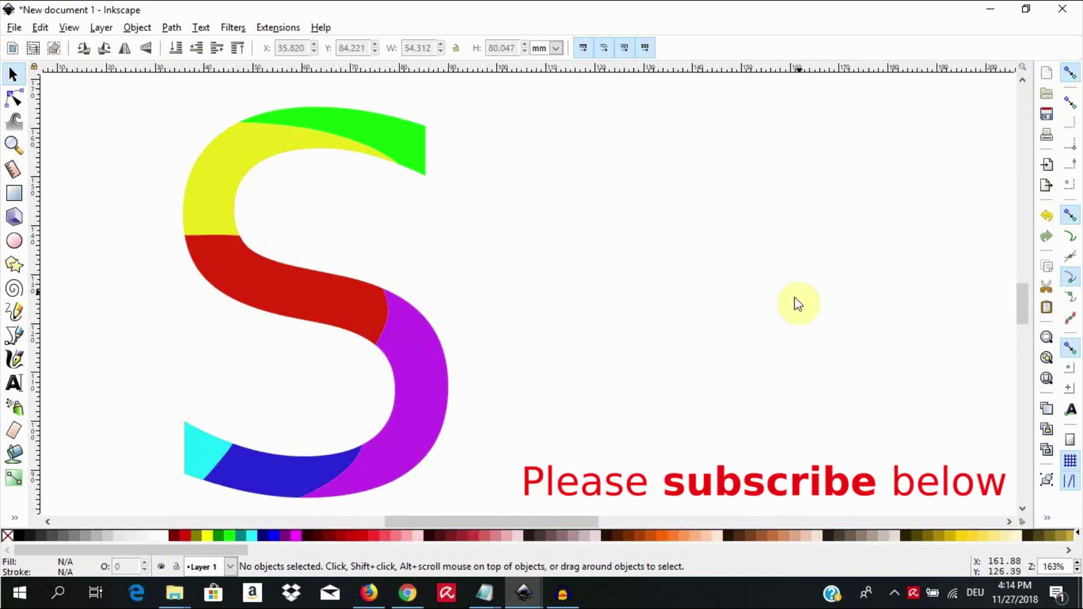